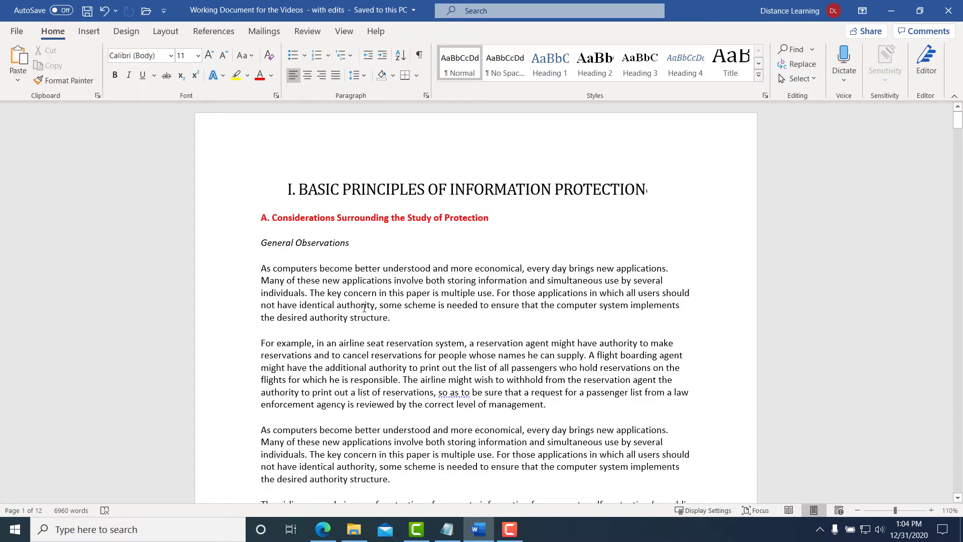
# Select the heading word 'Protection' in the document, then deselect it.
pyautogui.scroll(-10, 364, 307)
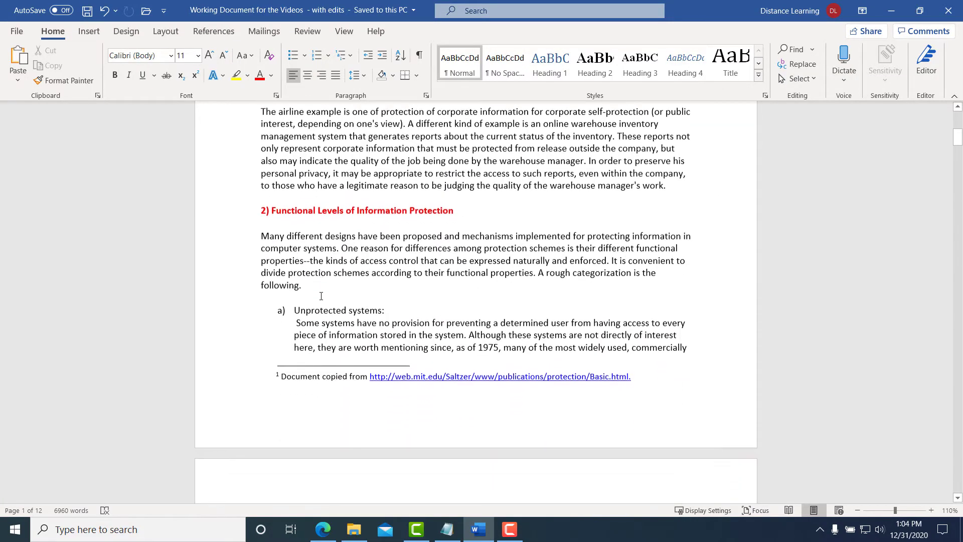
pyautogui.click(438, 206)
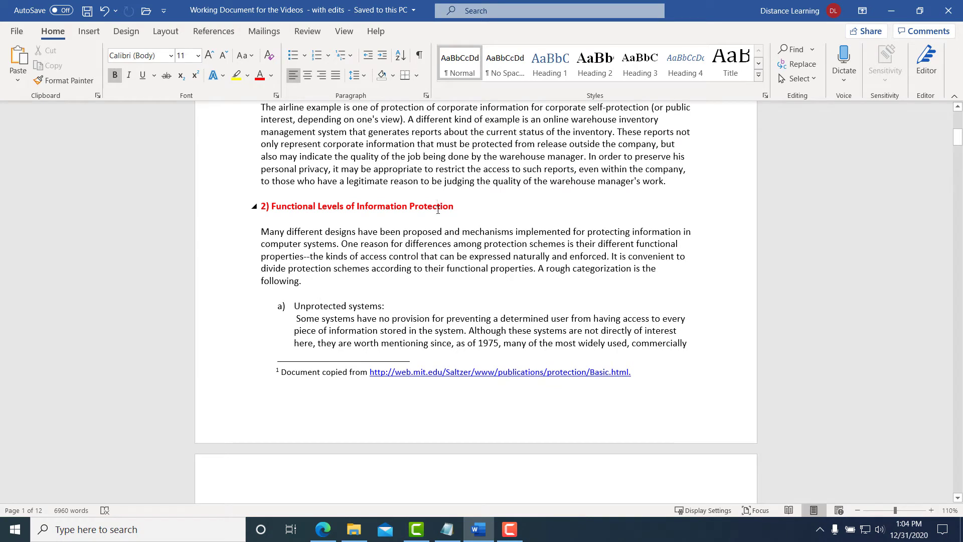
pyautogui.doubleClick(438, 206)
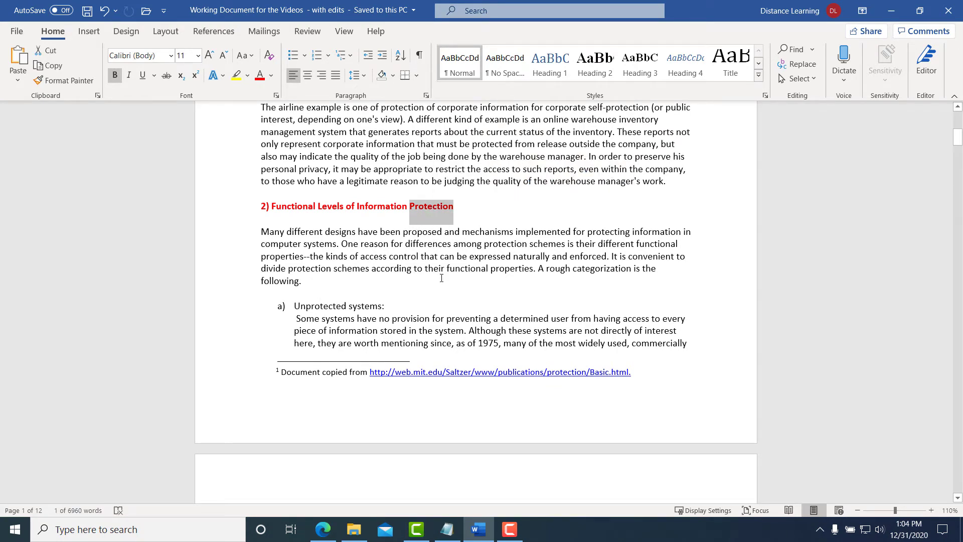
pyautogui.scroll(-2, 428, 282)
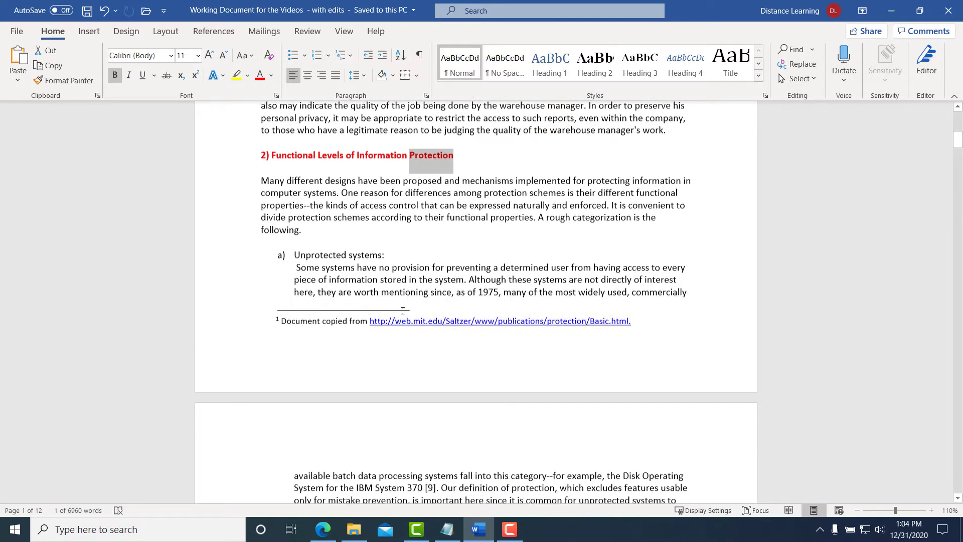
pyautogui.scroll(3, 490, 249)
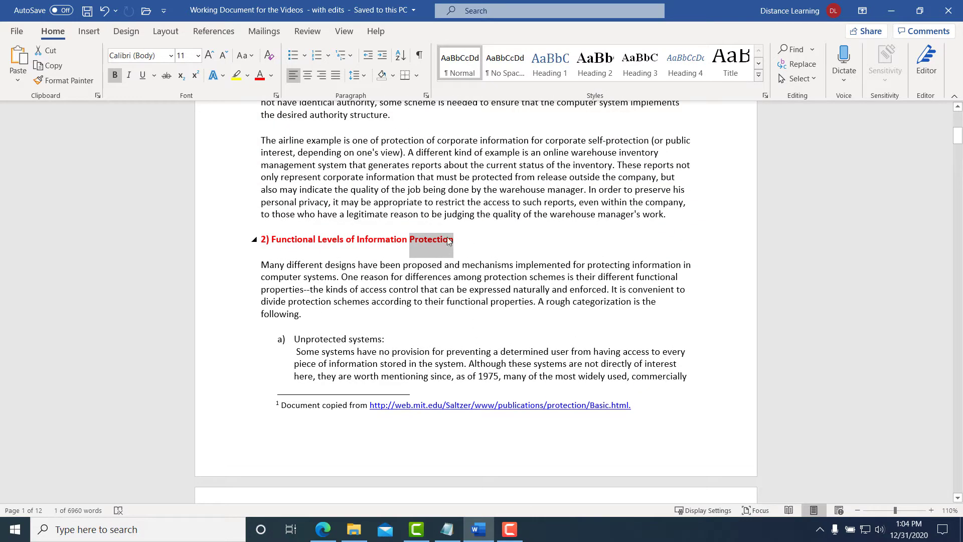
pyautogui.click(449, 240)
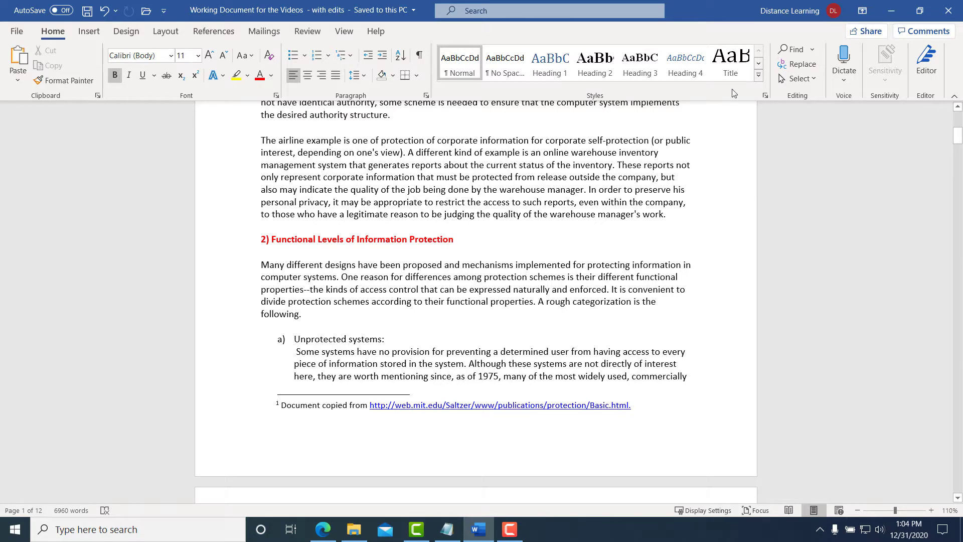
# Search the document for 'protection' and jump through its first three matches.
pyautogui.click(795, 50)
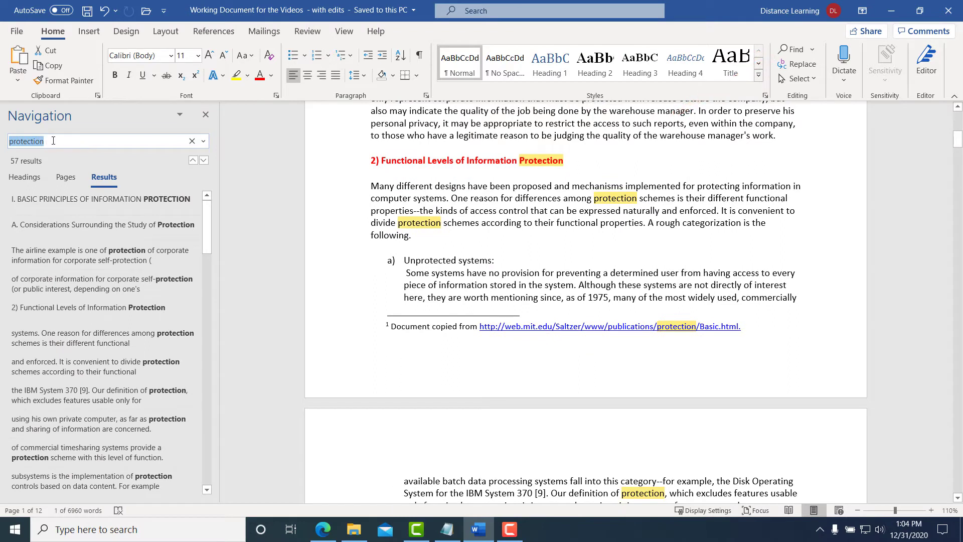
pyautogui.click(70, 139)
pyautogui.moveTo(43, 140); pyautogui.dragTo(7, 139)
pyautogui.press('BackSpace')
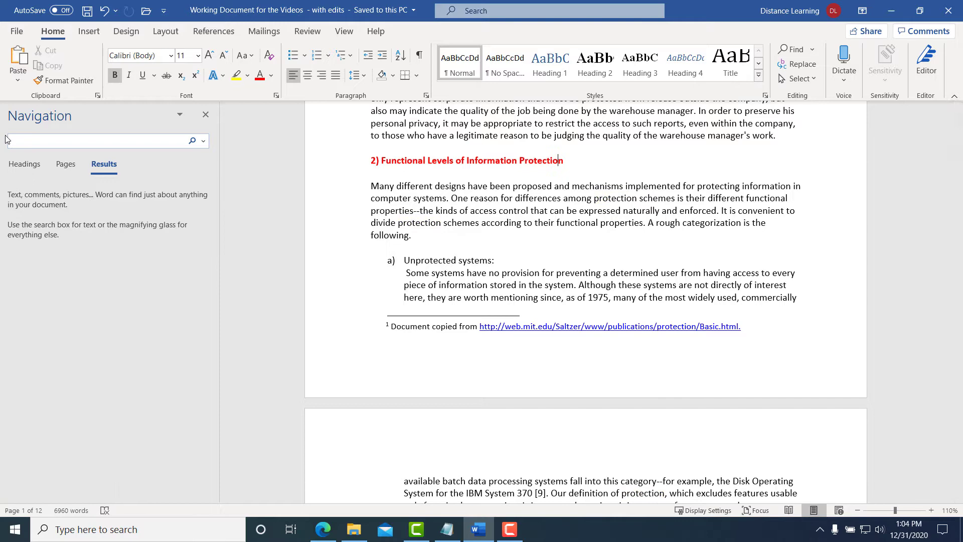
pyautogui.write('protec')
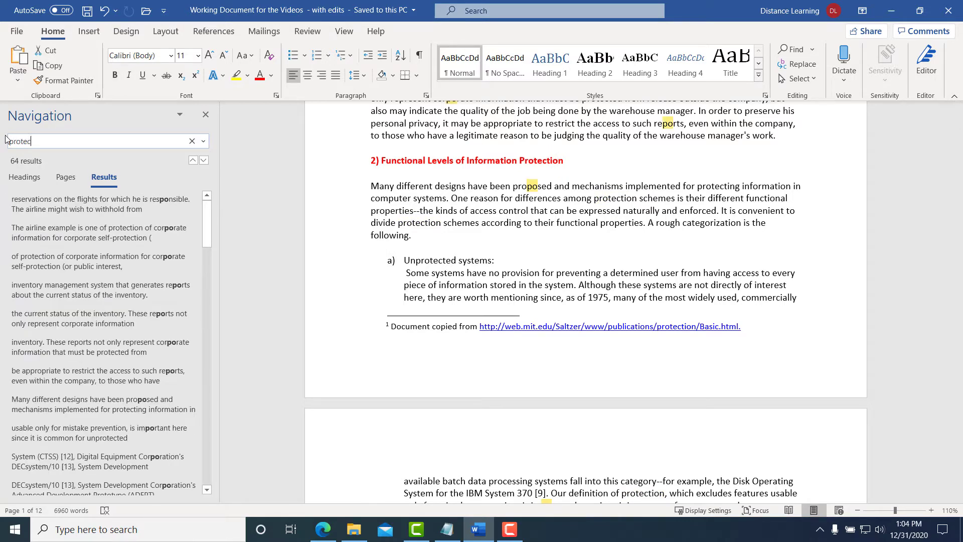
pyautogui.write('tion')
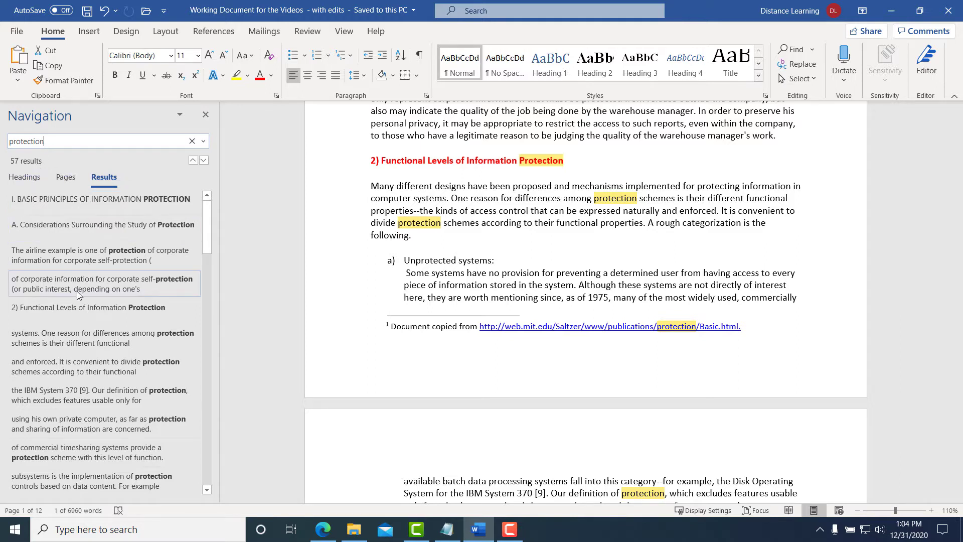
pyautogui.click(119, 314)
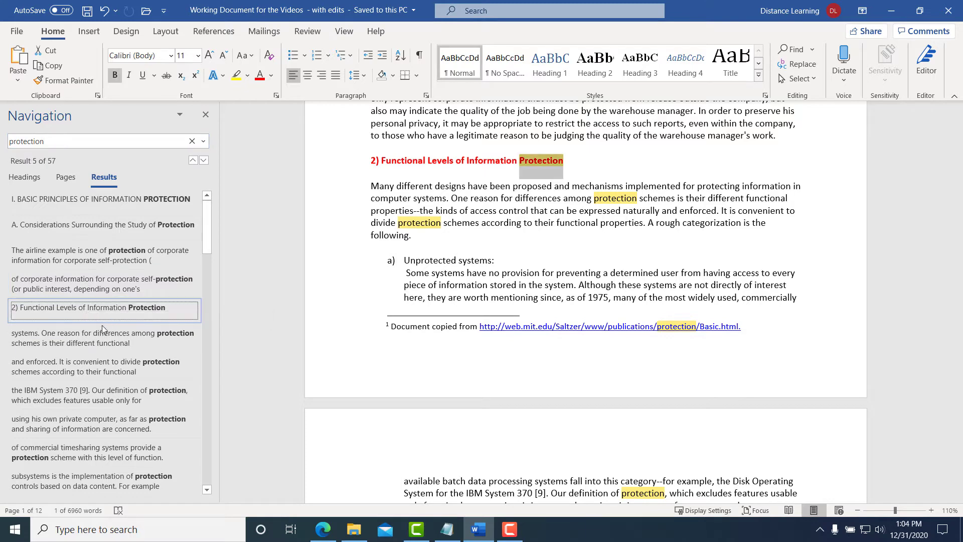
pyautogui.click(91, 369)
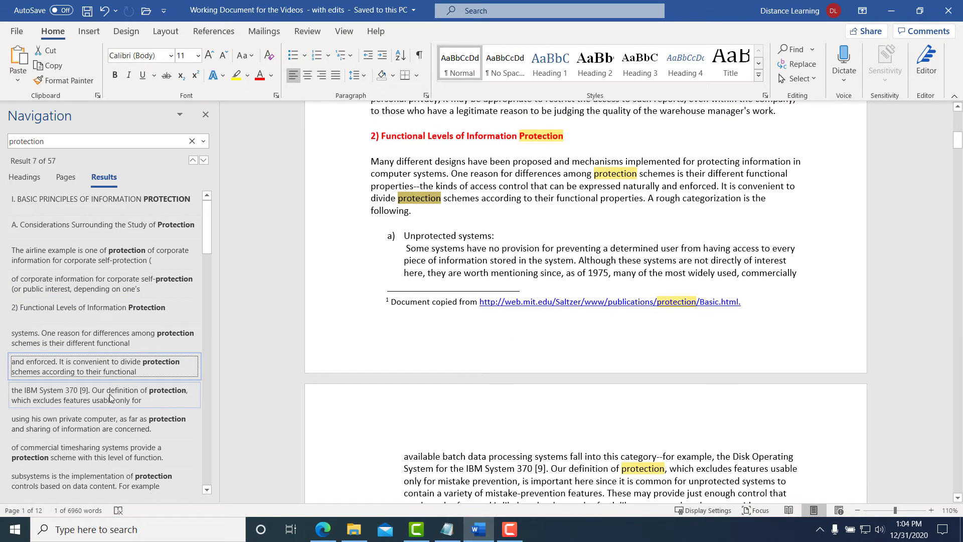
pyautogui.click(110, 398)
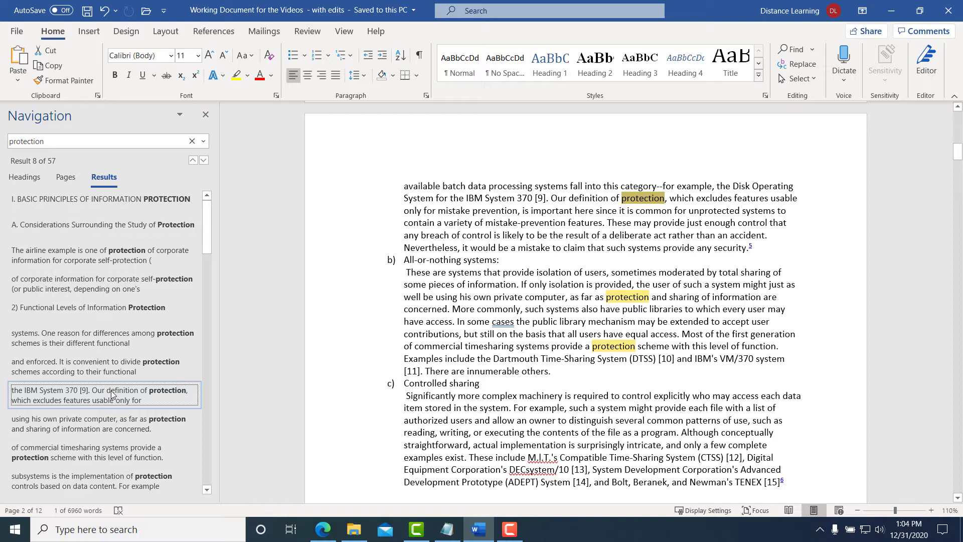
# Open Find and Replace with 'protection' as the search term, ready to enter the replacement.
pyautogui.click(206, 117)
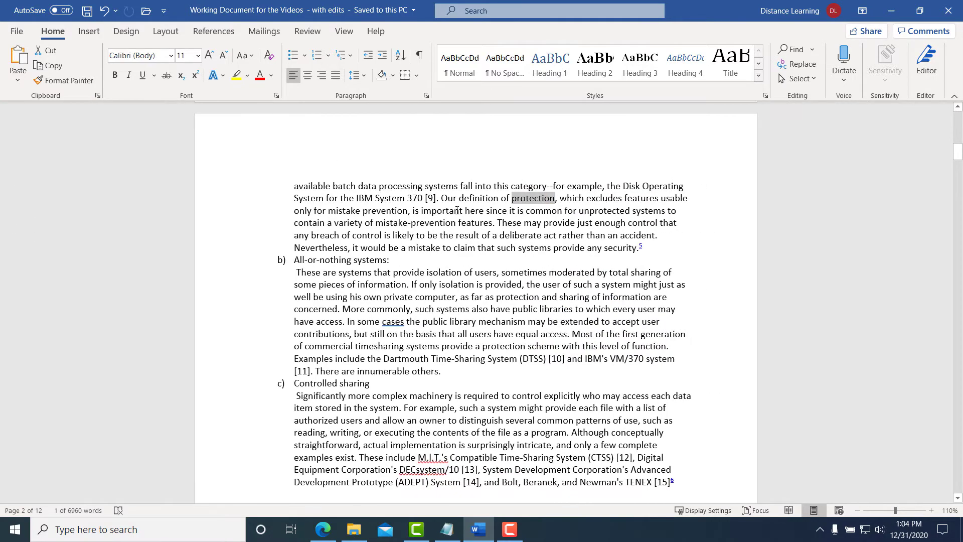
pyautogui.scroll(15, 429, 252)
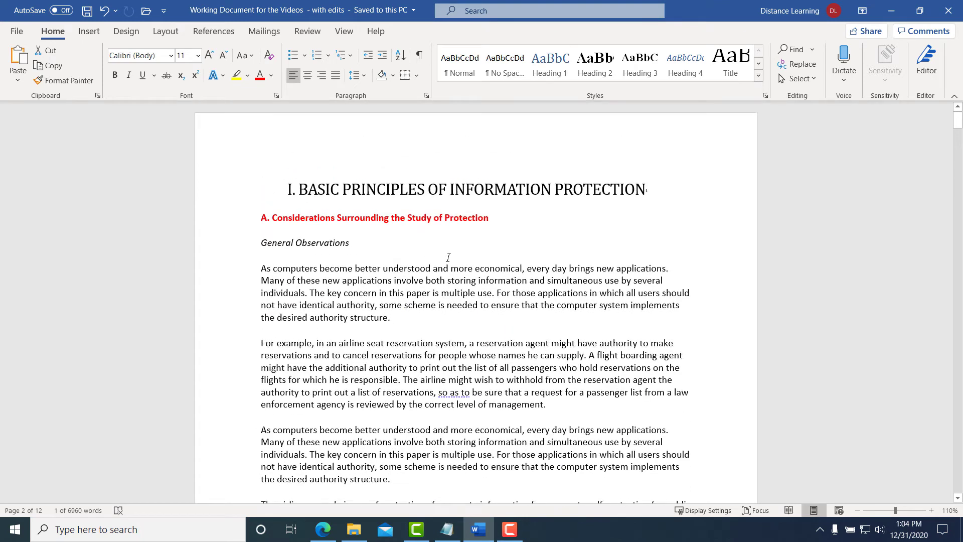
pyautogui.click(414, 269)
pyautogui.click(392, 194)
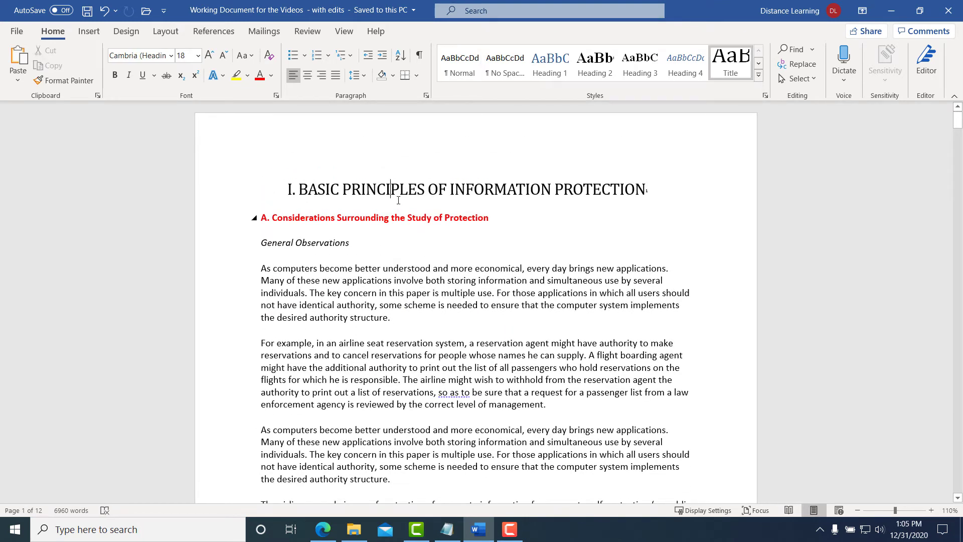
pyautogui.click(803, 64)
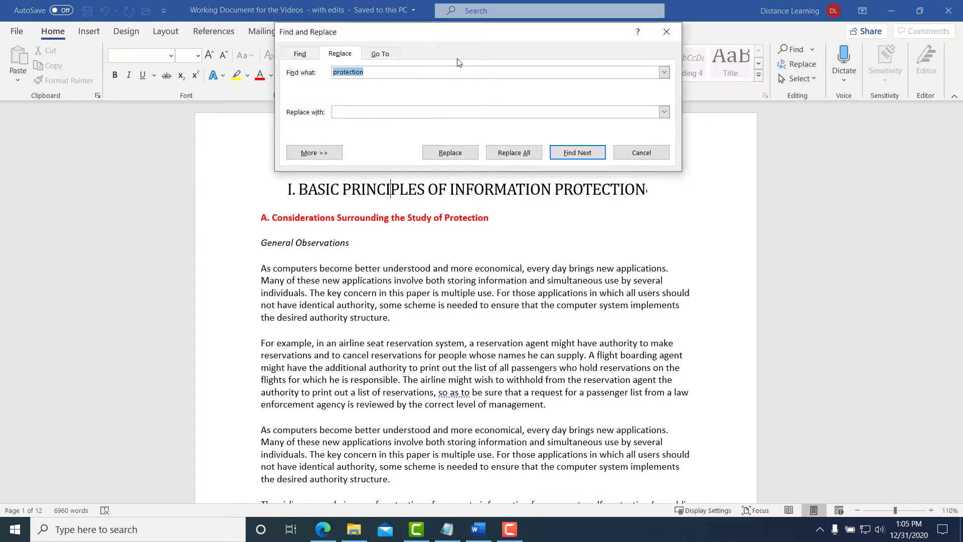
pyautogui.click(386, 72)
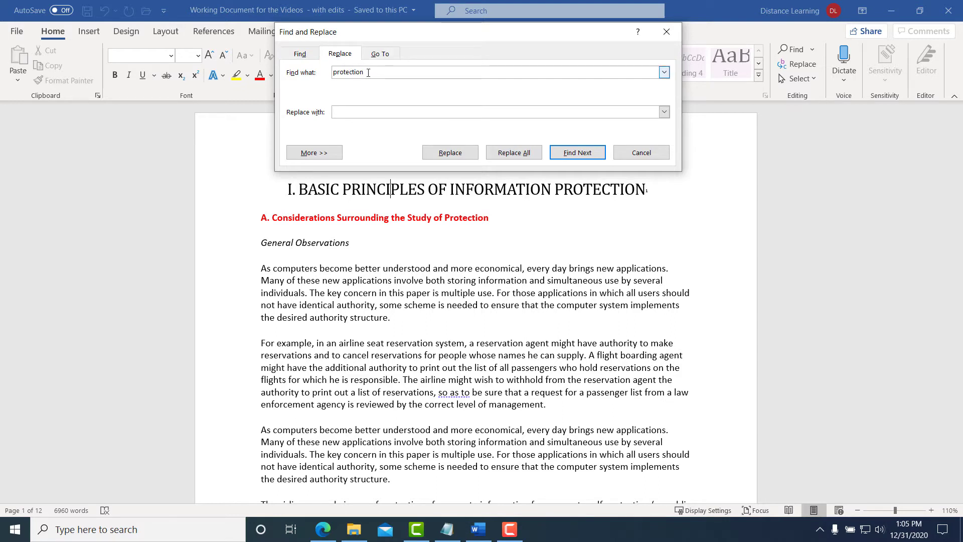
pyautogui.moveTo(368, 72); pyautogui.dragTo(332, 72)
pyautogui.click(366, 112)
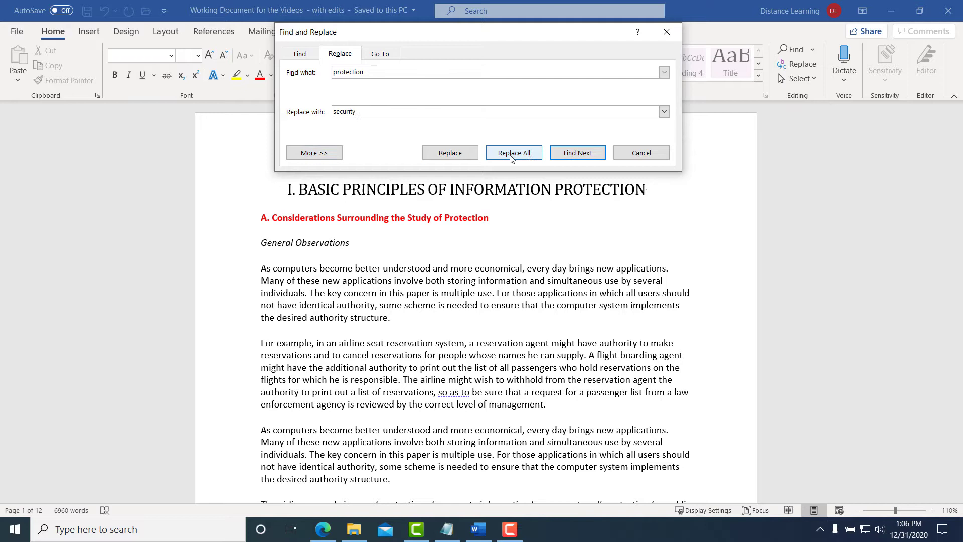
# Replace the heading's 'Protection' individually, then Replace All for 56 'security' replacements.
pyautogui.click(566, 158)
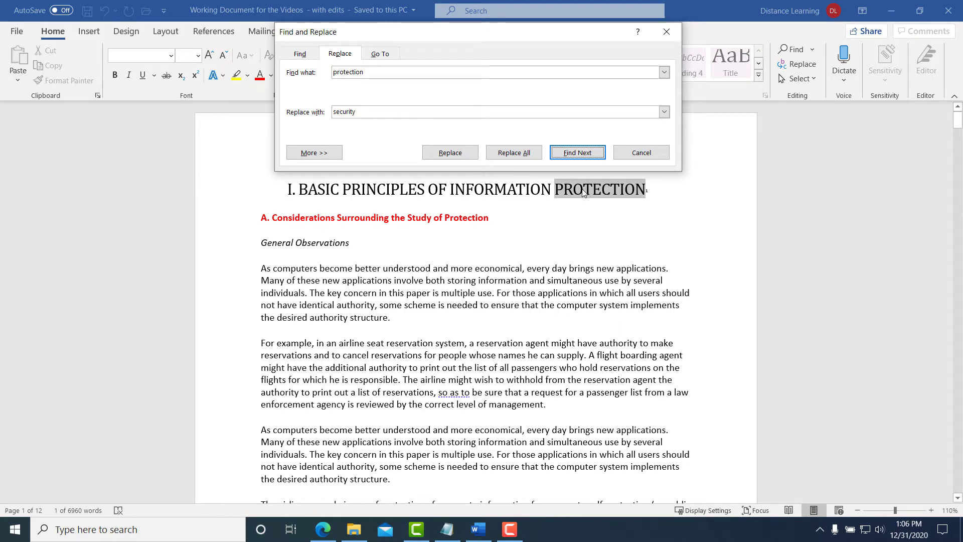
pyautogui.click(575, 156)
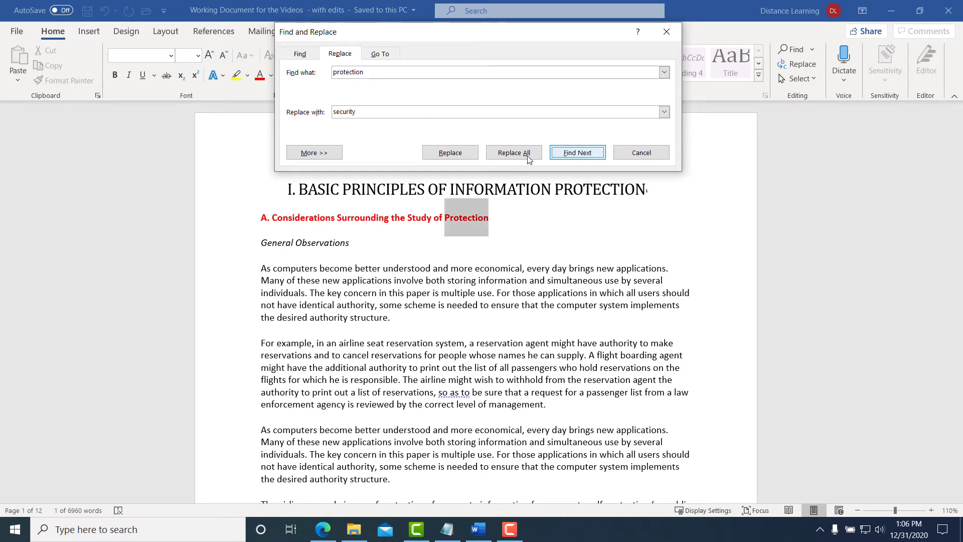
pyautogui.click(446, 157)
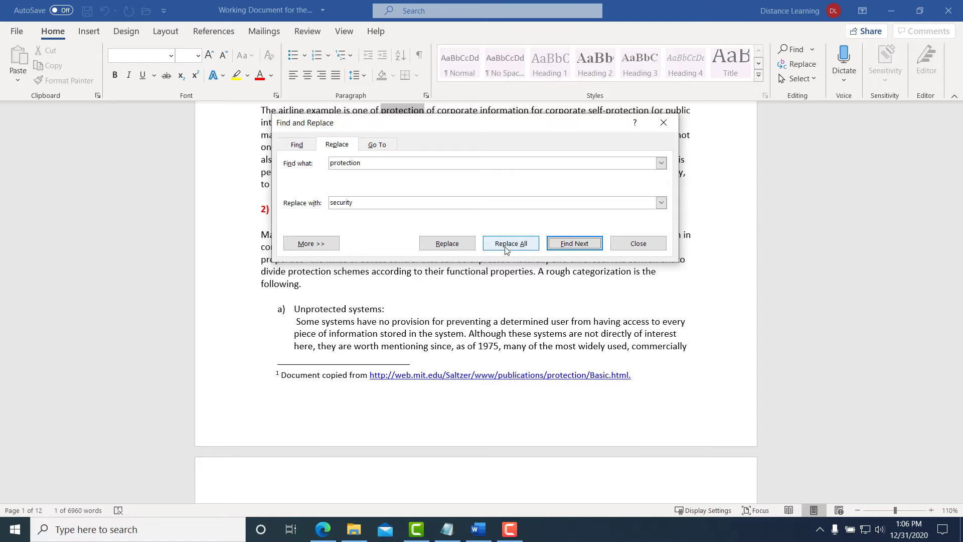
pyautogui.click(505, 244)
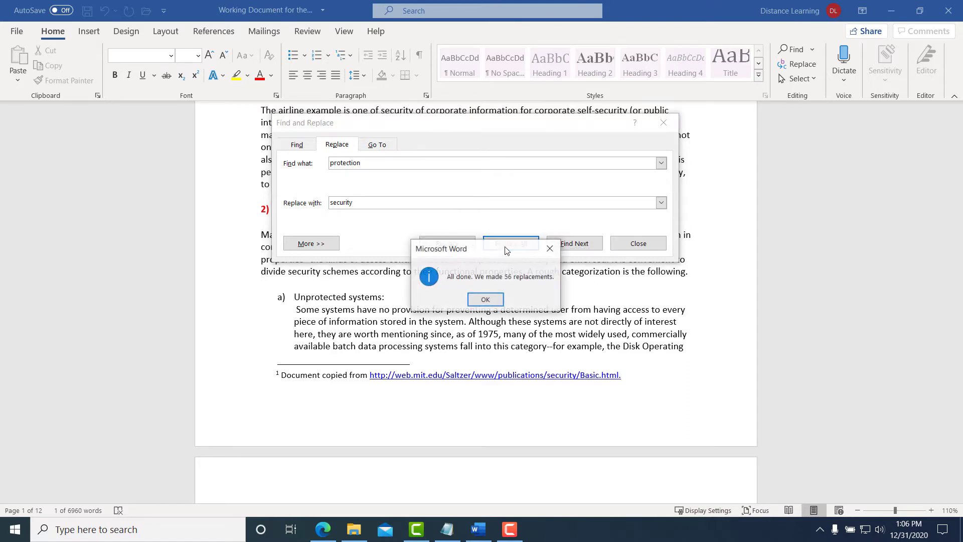
pyautogui.click(485, 299)
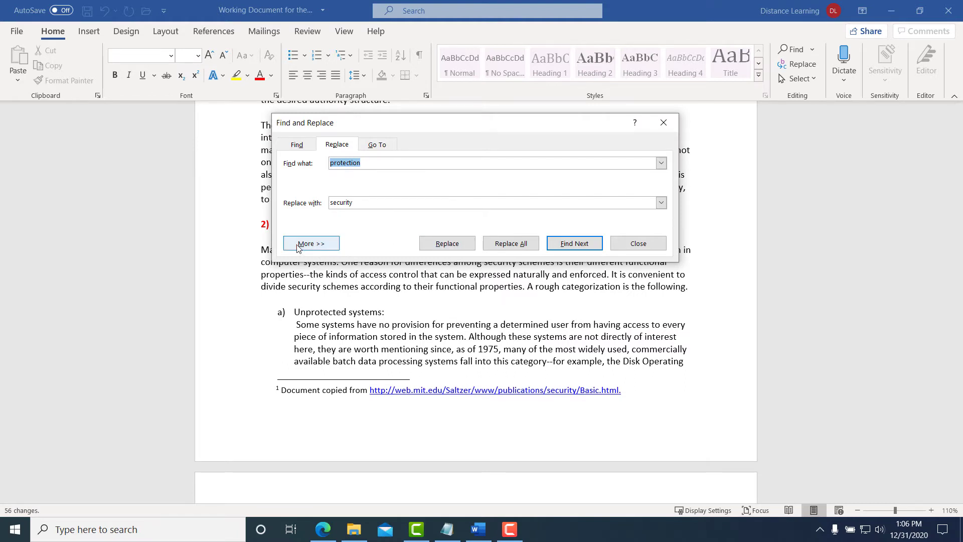
# Expand the dialog's search options, toggle Match case, and view the Format choices.
pyautogui.click(367, 163)
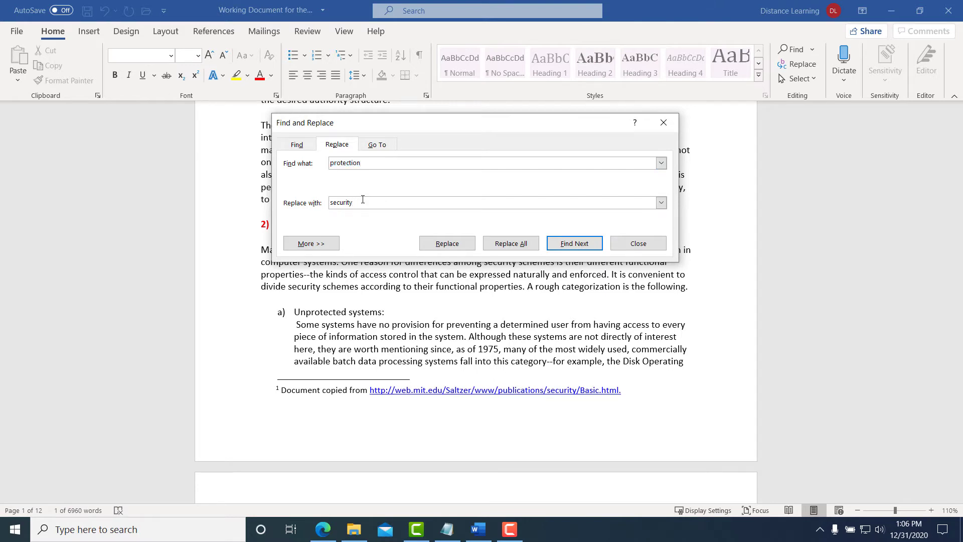
pyautogui.click(313, 247)
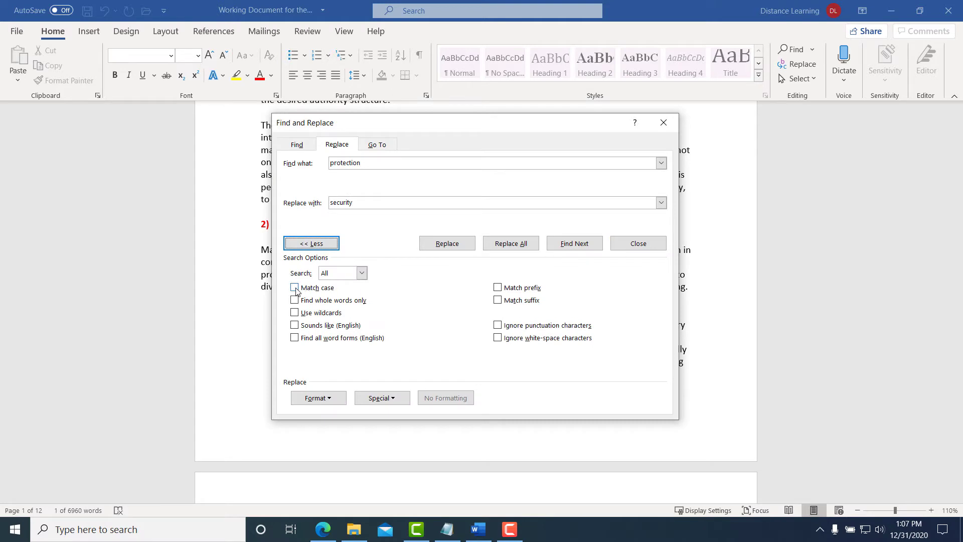
pyautogui.click(295, 289)
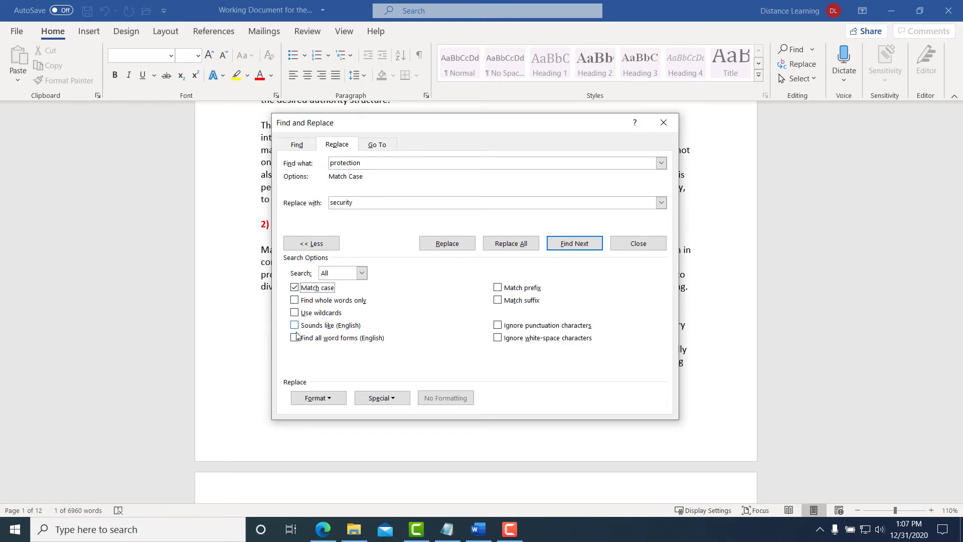
pyautogui.click(334, 400)
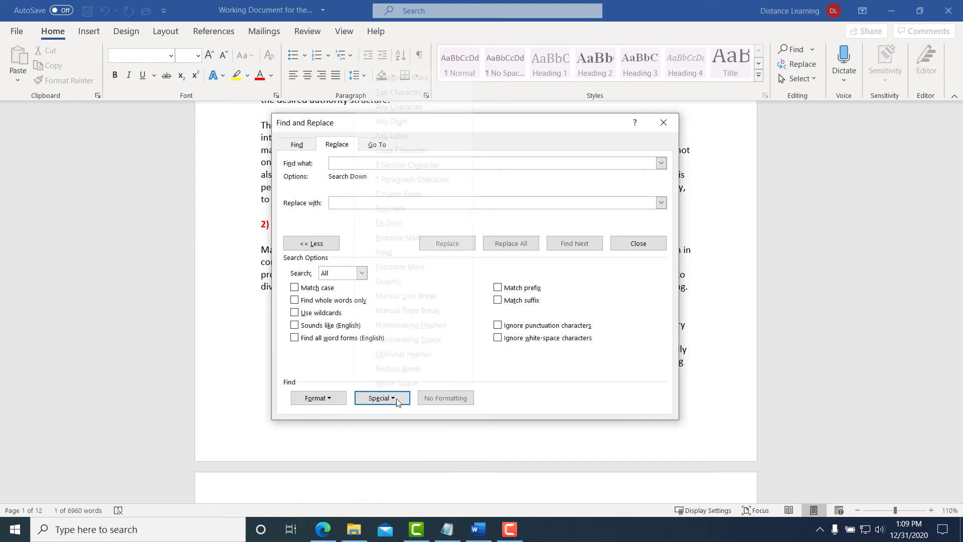
# Set Find what to ^p^p and Replace with to ^p, then find the first match.
pyautogui.click(392, 400)
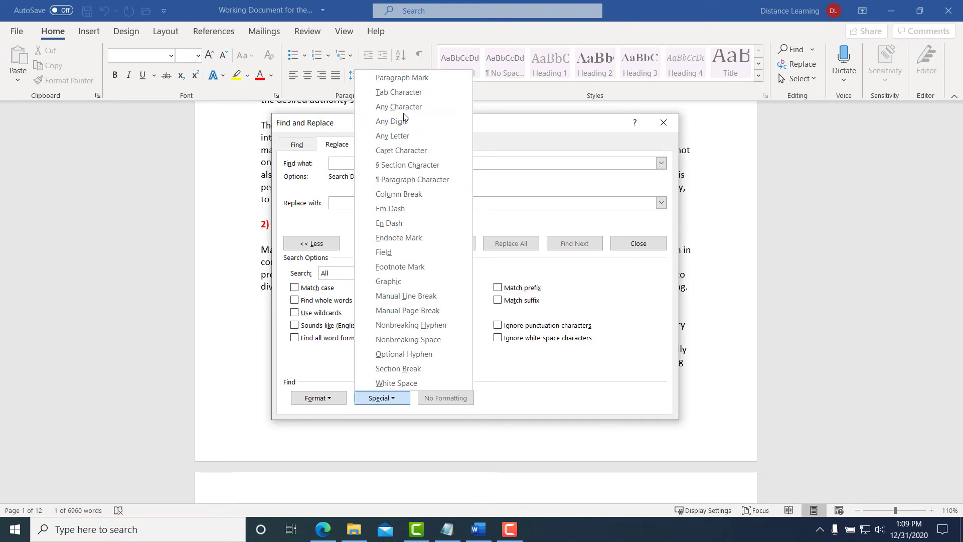
pyautogui.click(398, 79)
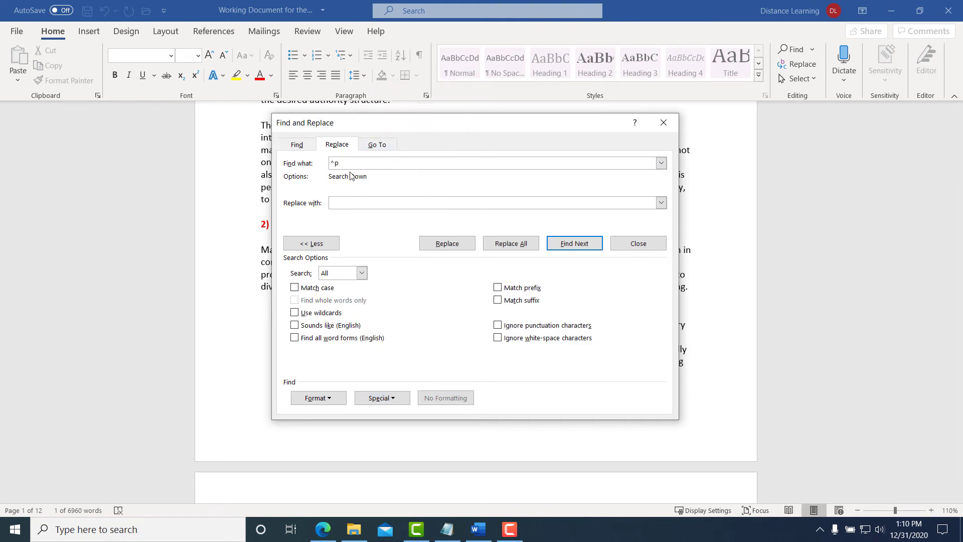
pyautogui.click(392, 401)
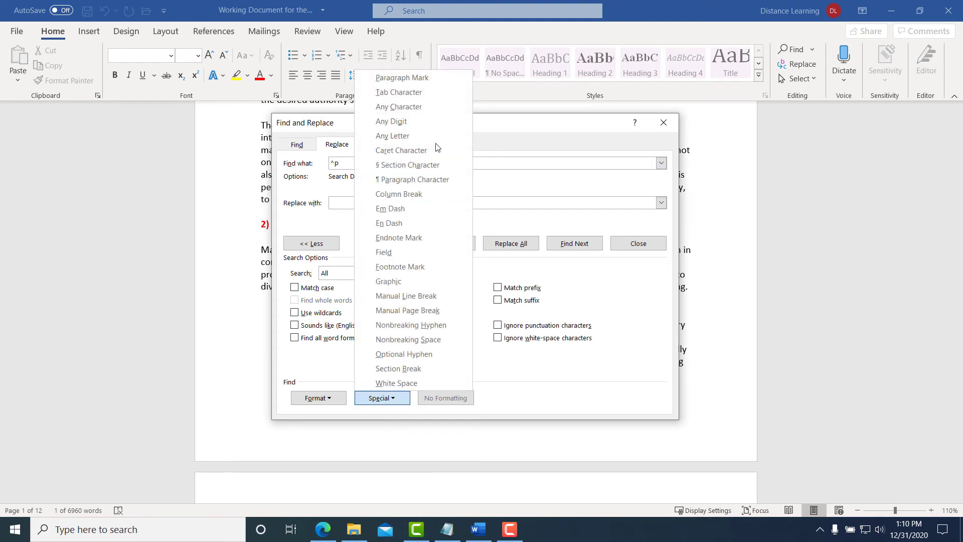
pyautogui.click(396, 79)
pyautogui.click(345, 202)
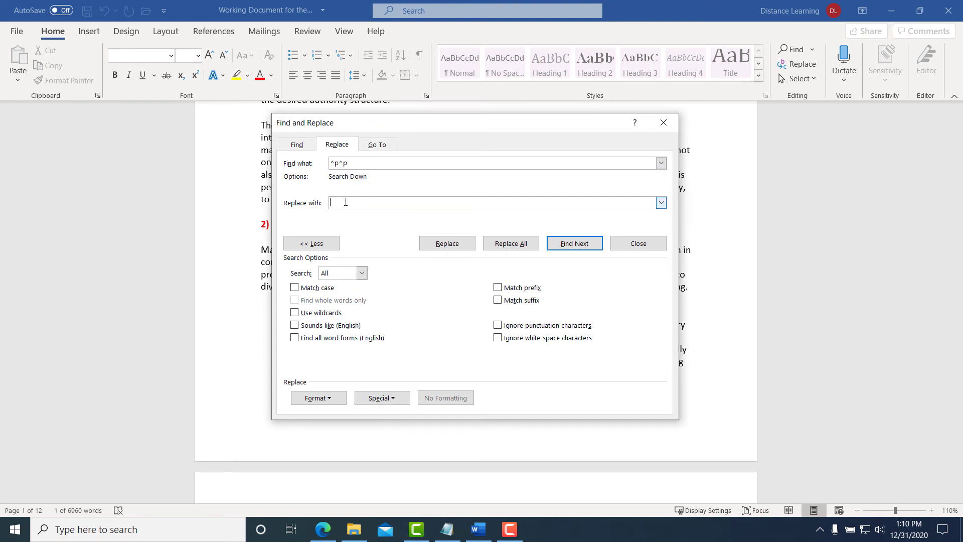
pyautogui.click(386, 397)
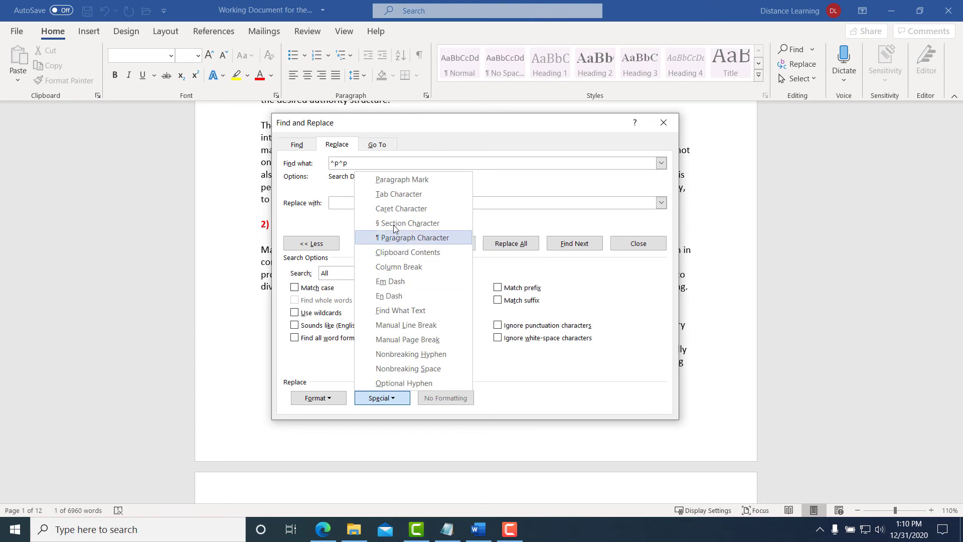
pyautogui.click(398, 181)
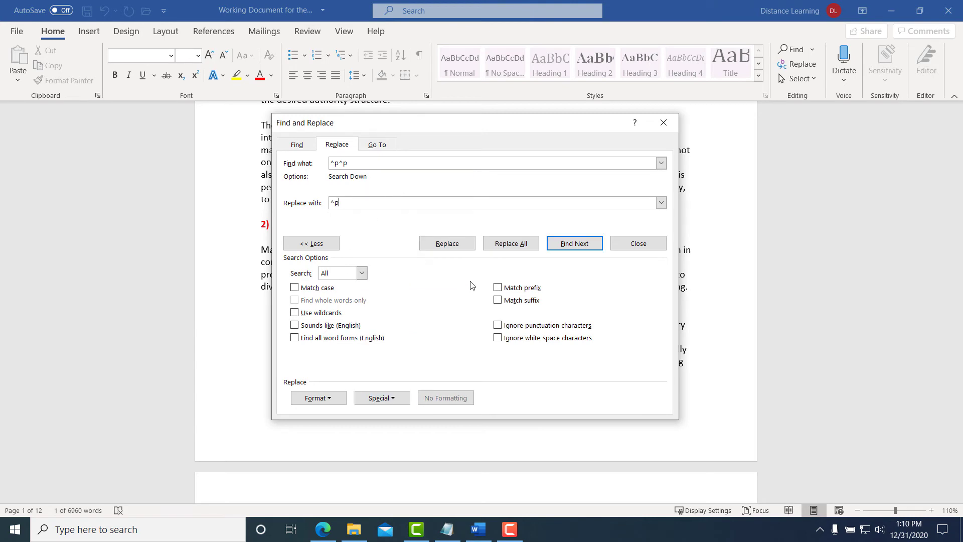
pyautogui.click(570, 245)
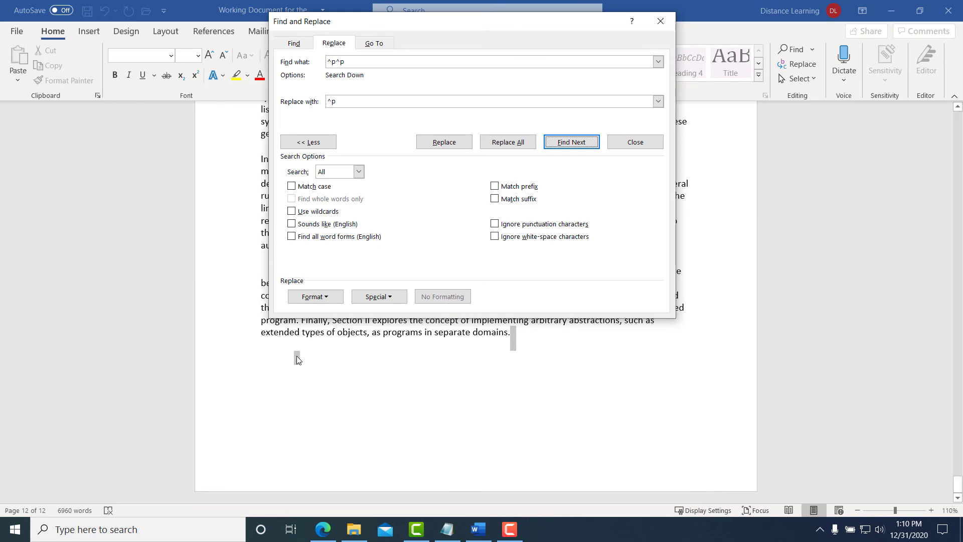
# Replace the doubled paragraph marks at page 12's end twice, confirming each wrap-around and finished message.
pyautogui.click(455, 145)
pyautogui.click(462, 304)
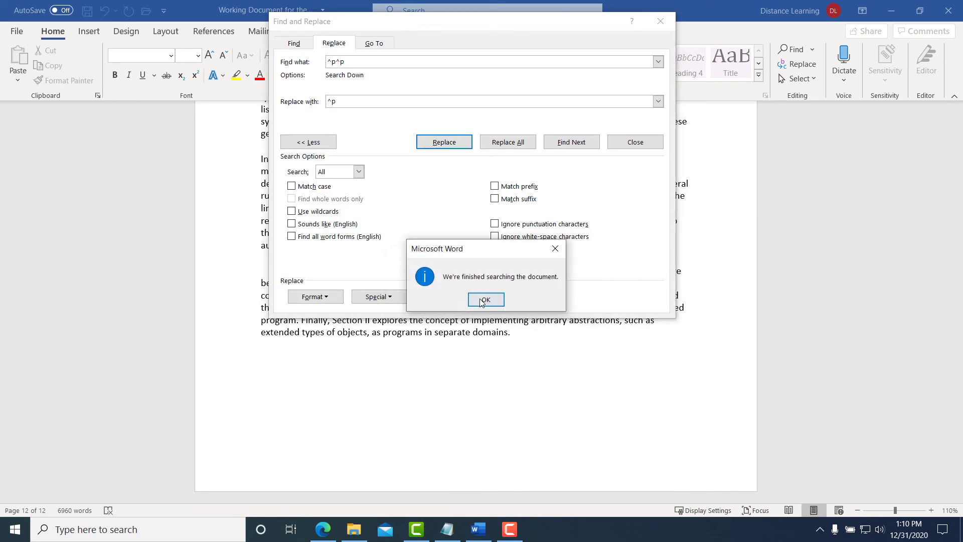
pyautogui.click(484, 299)
pyautogui.click(578, 149)
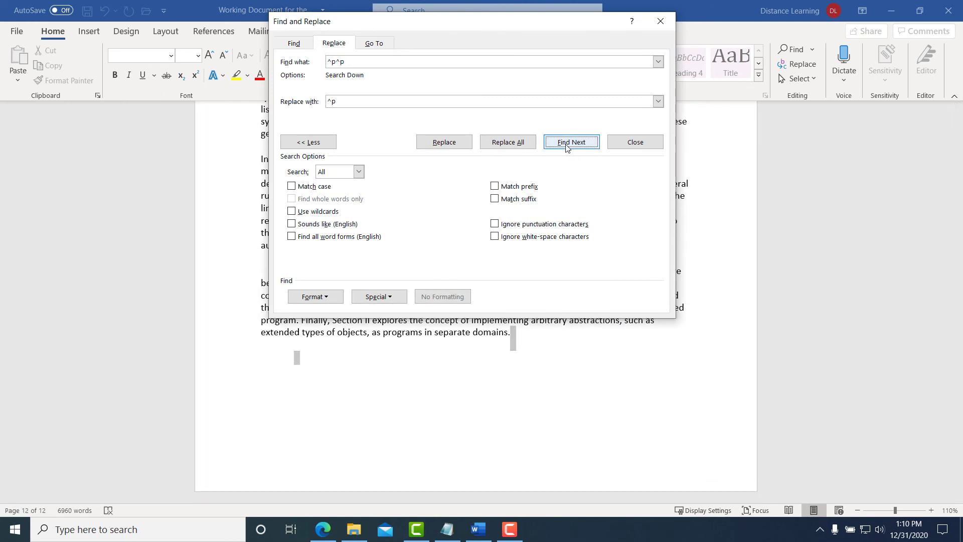
pyautogui.click(455, 145)
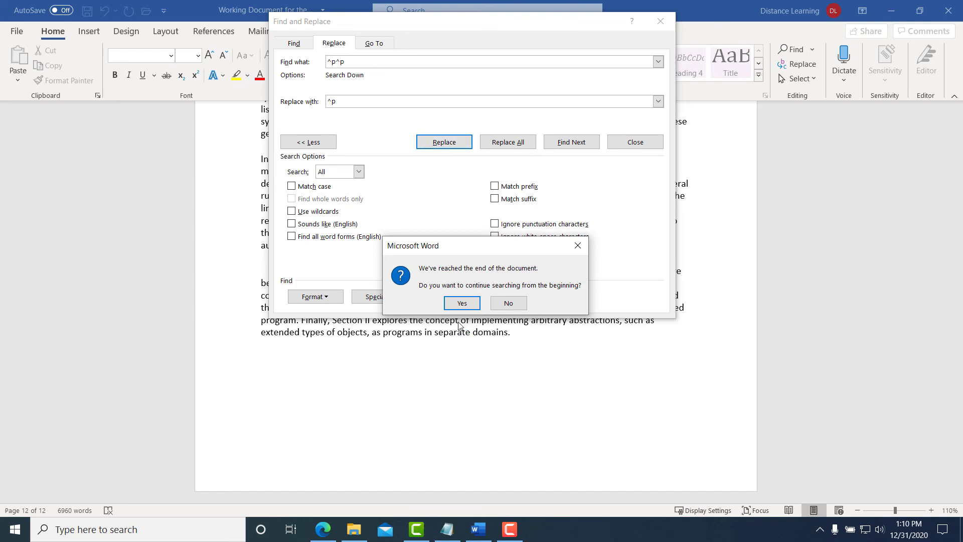
pyautogui.click(461, 303)
pyautogui.click(486, 299)
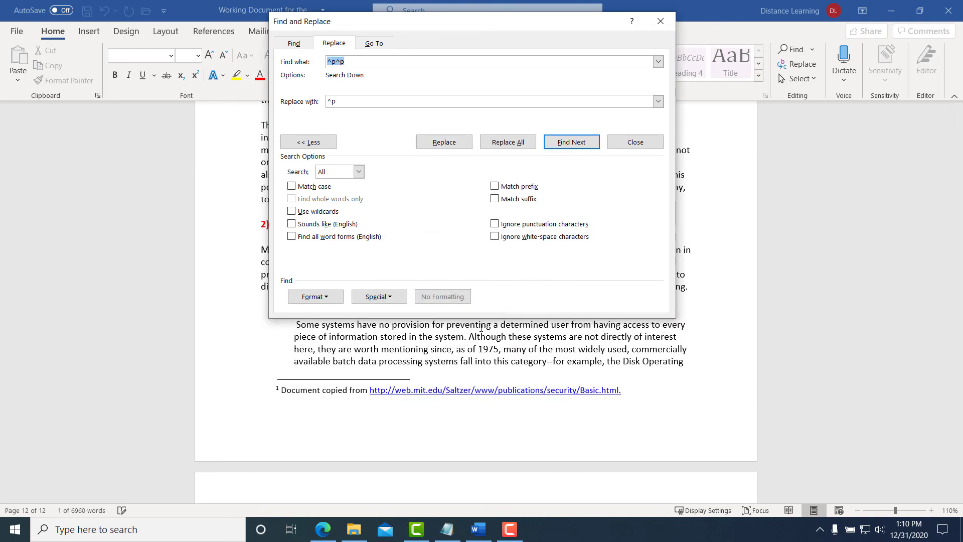